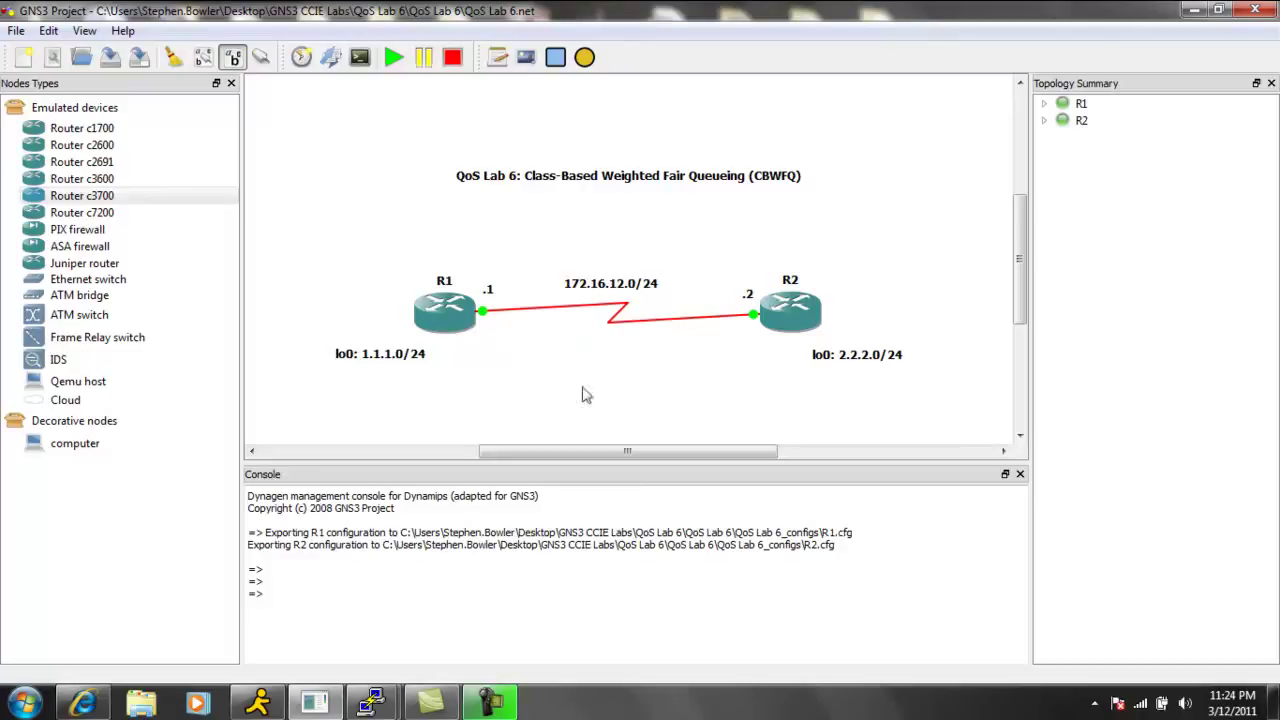
# On R1's console, start OSPF process 1 and advertise network 1.1.1.1 0.0.0.0 in area 0
pyautogui.moveTo(390, 688)
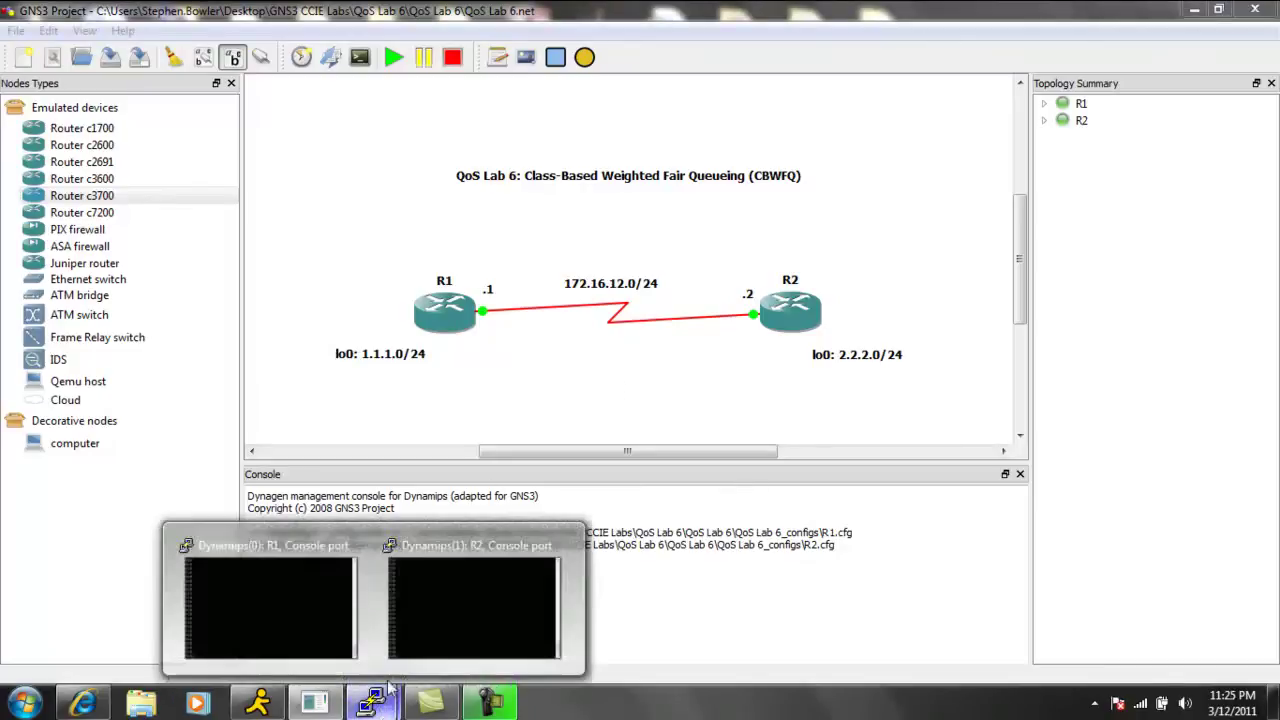
pyautogui.click(271, 611)
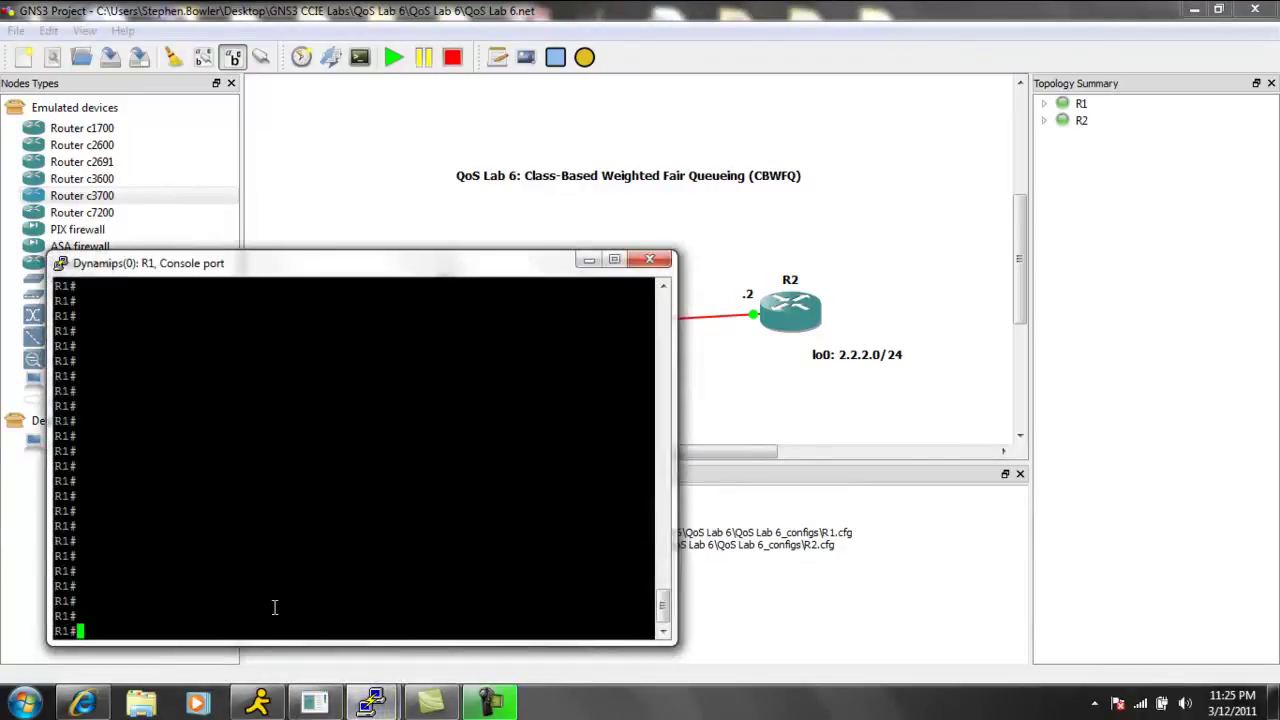
pyautogui.write('config t')
pyautogui.press('Return')
pyautogui.write('router os')
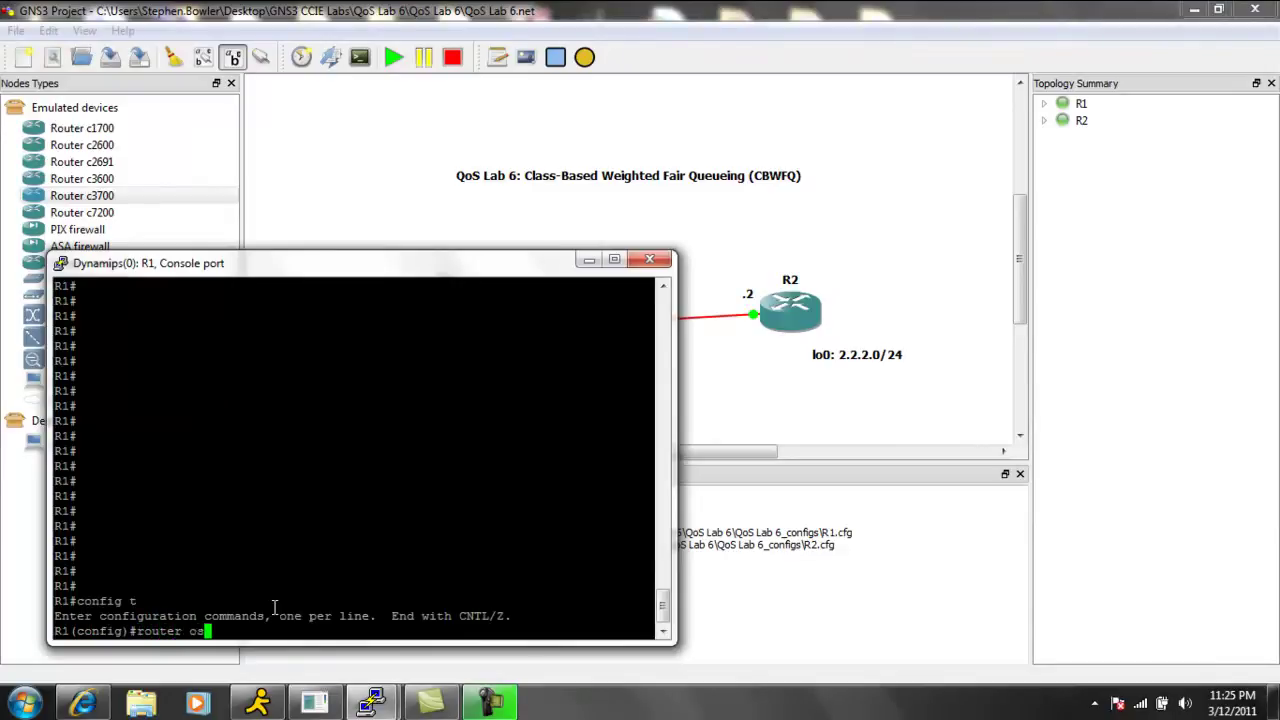
pyautogui.write('pf 1')
pyautogui.press('Return')
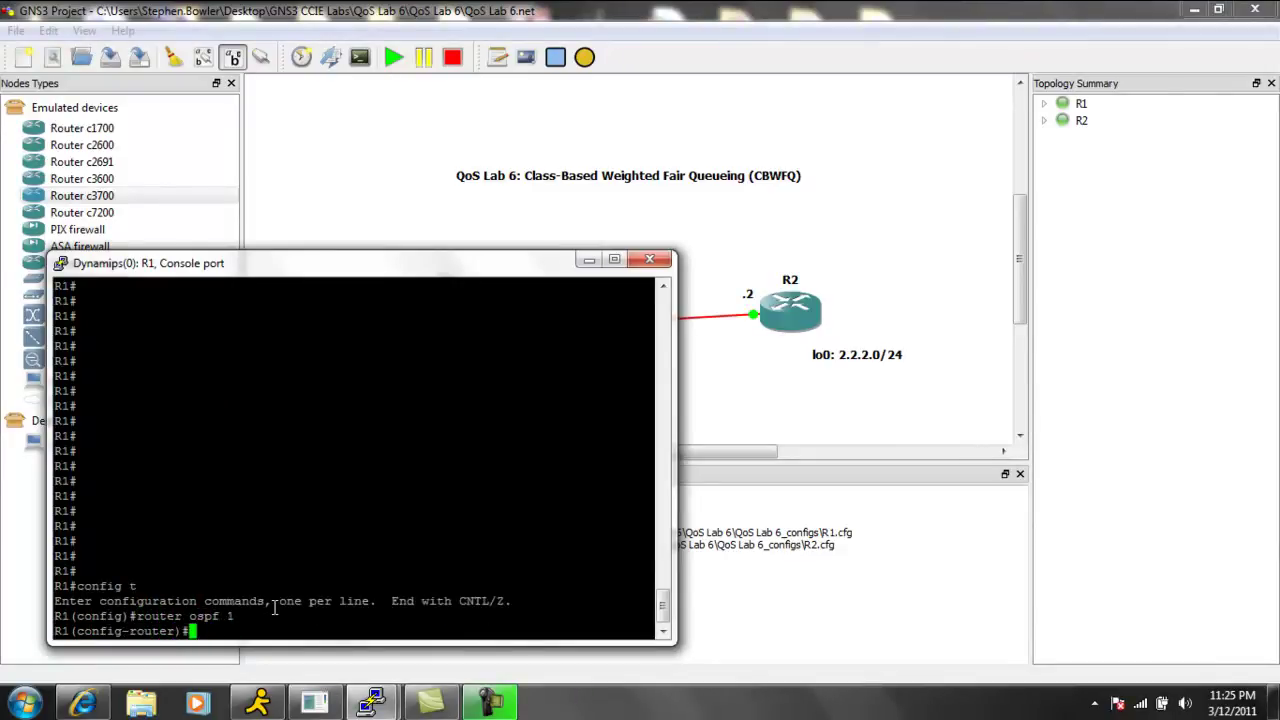
pyautogui.write('network 1.1.1.1 0.0.0.0 a')
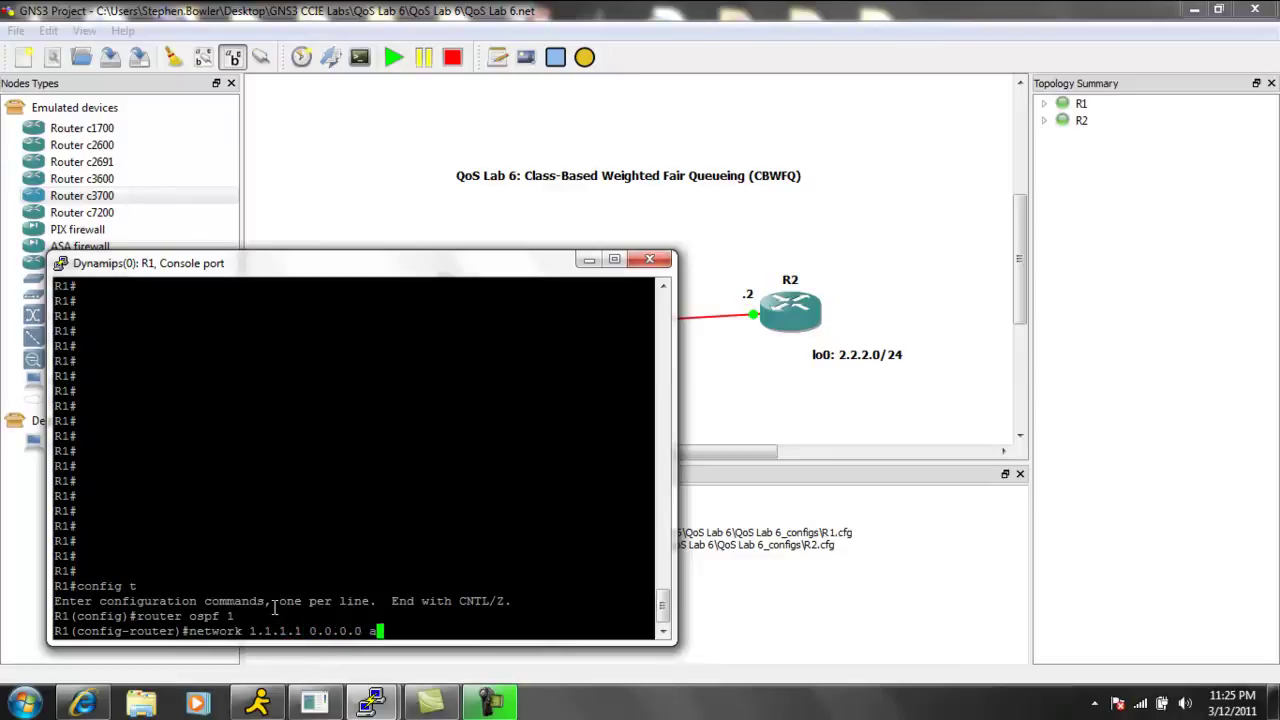
pyautogui.write('rea 0')
pyautogui.press('Return')
# Add network 172.16.12.1 0.0.0.0 in area 0 to R1's OSPF process
pyautogui.write('network 172.16')
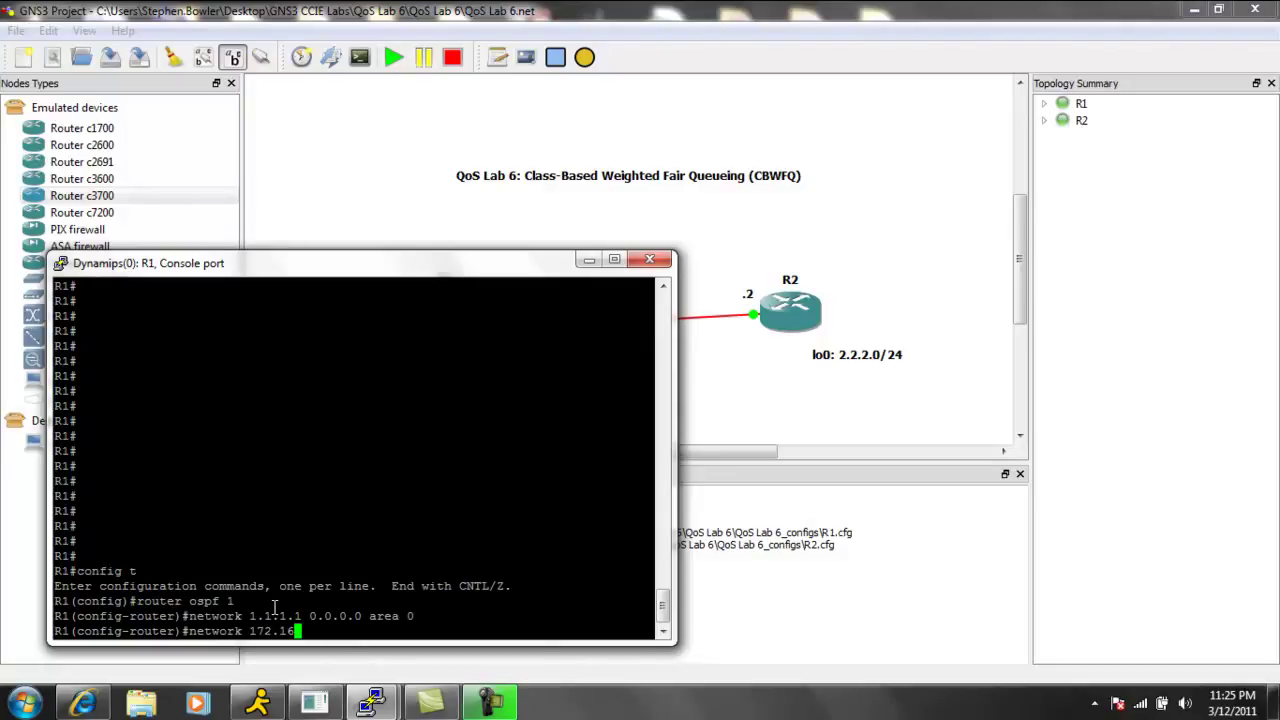
pyautogui.write('.12.1 0.0.0.0 area 0')
pyautogui.press('Return')
pyautogui.press('Return')
pyautogui.press('Return')
pyautogui.press('Return')
# End configuration mode on R1 and save its configuration with wr mem
pyautogui.write('end')
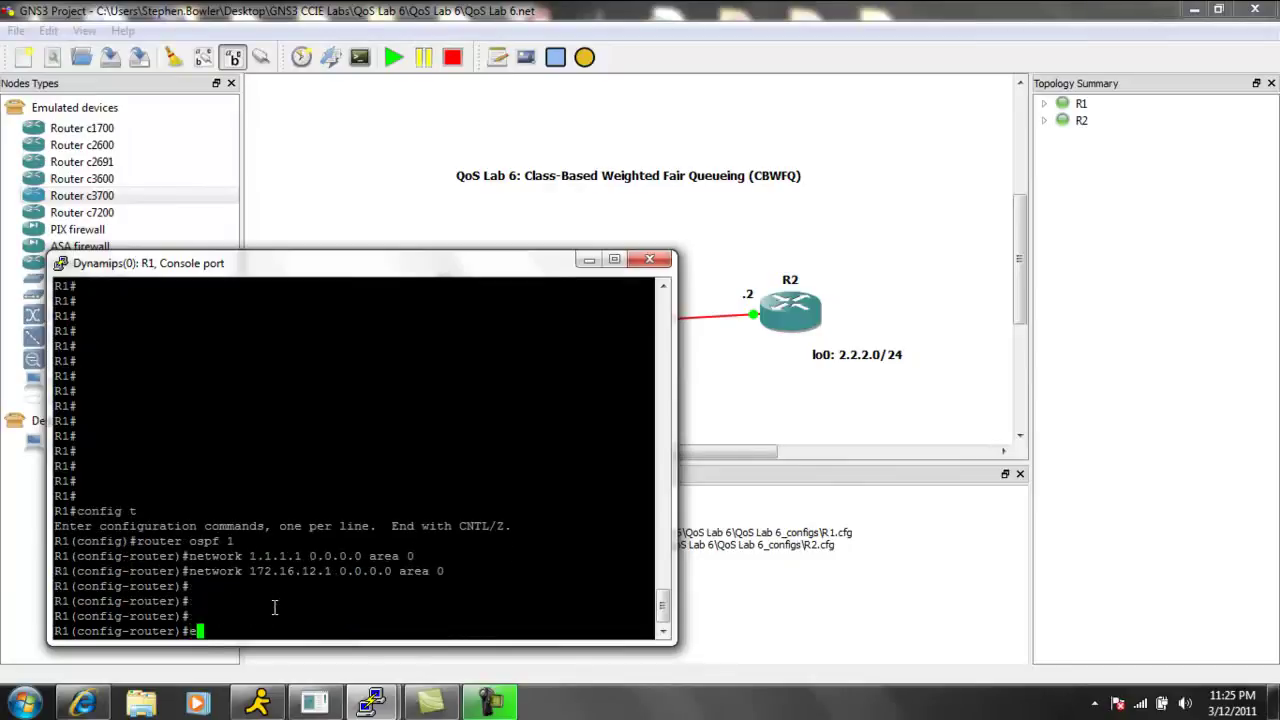
pyautogui.press('Return')
pyautogui.write('wr mem')
pyautogui.press('Return')
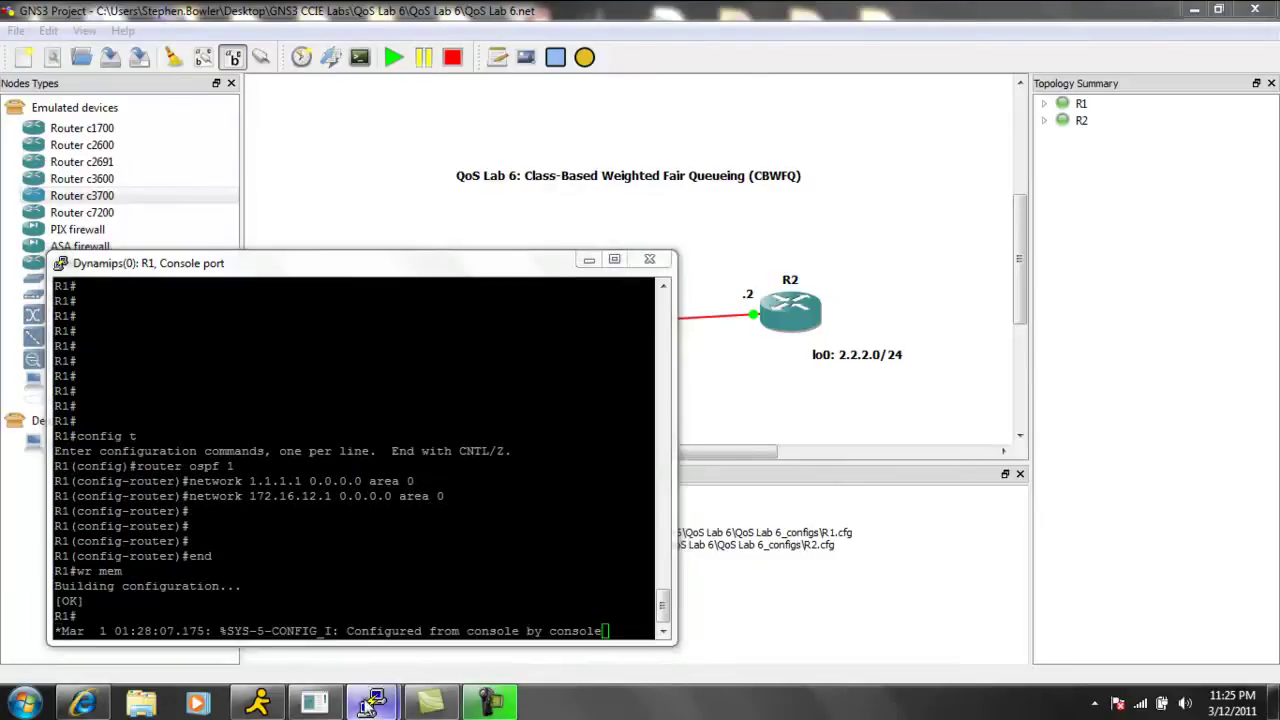
# On R2's console, start OSPF process 1 and advertise network 2.2.2.2 0.0.0.0 in area 0
pyautogui.moveTo(369, 703)
pyautogui.click(490, 585)
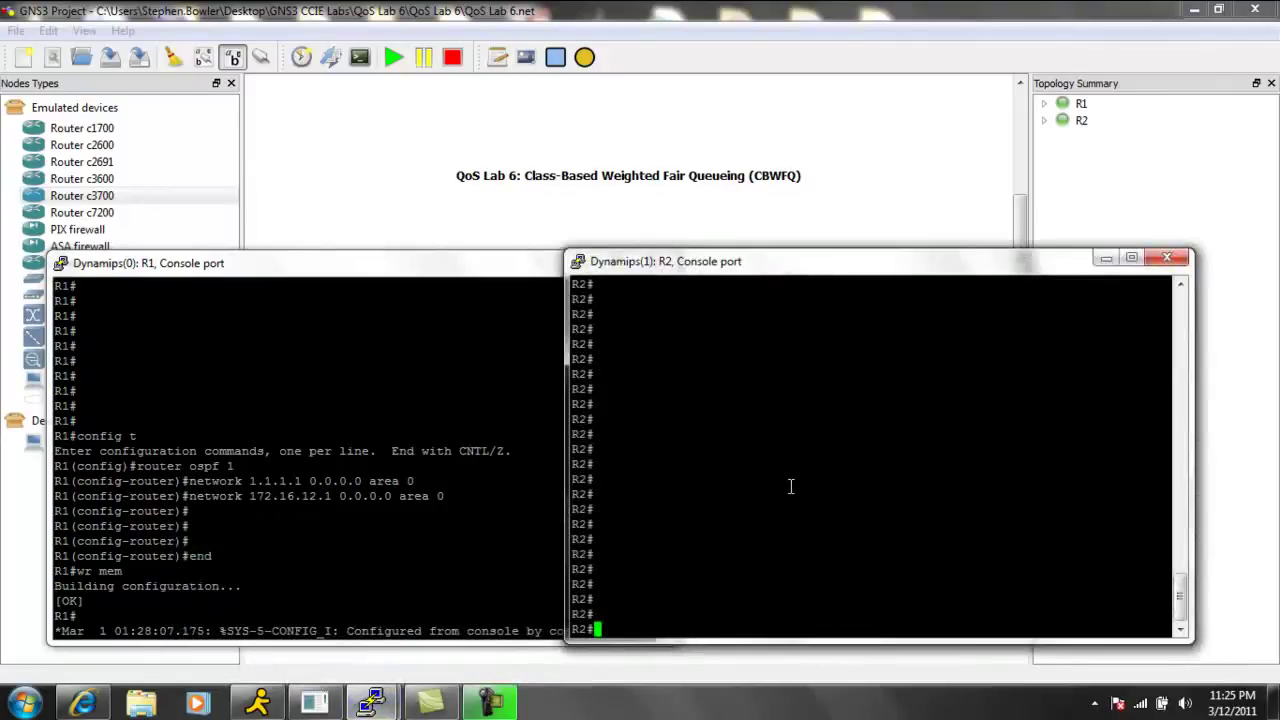
pyautogui.write('config t')
pyautogui.press('Return')
pyautogui.write('route')
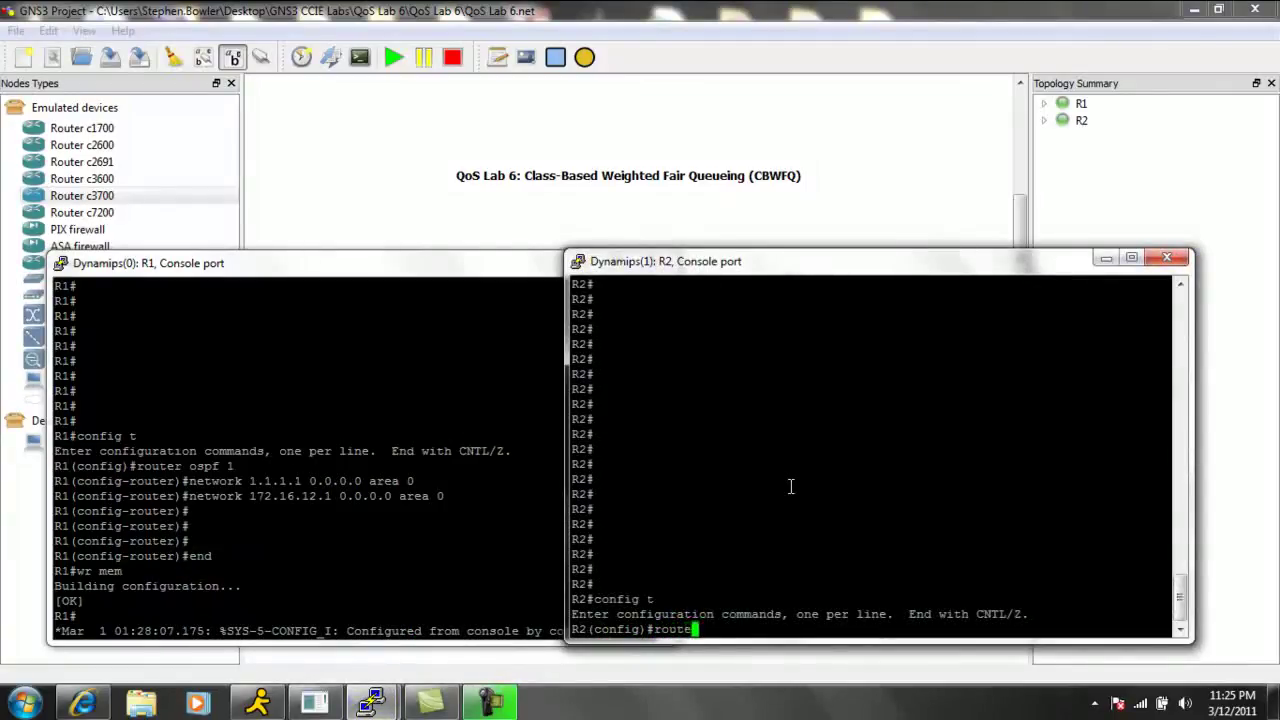
pyautogui.write('r ospf 1')
pyautogui.press('Return')
pyautogui.write('ne')
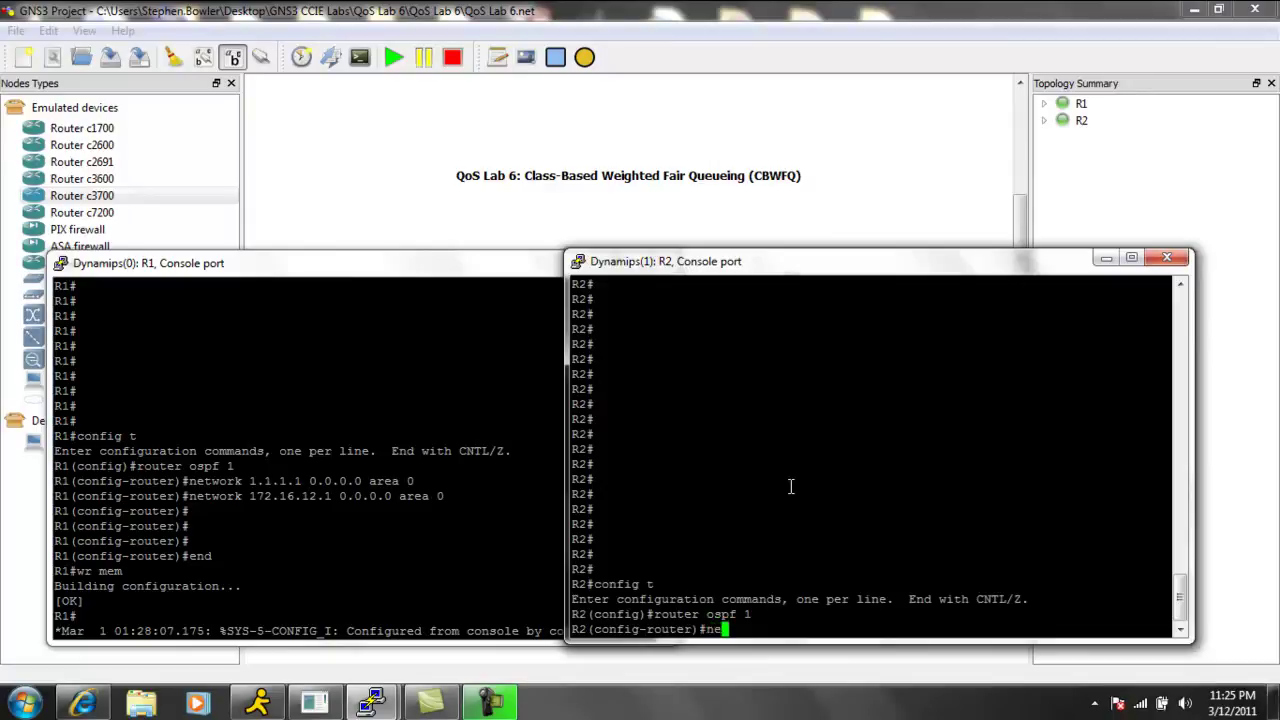
pyautogui.write('twork 2.2.2.2 0')
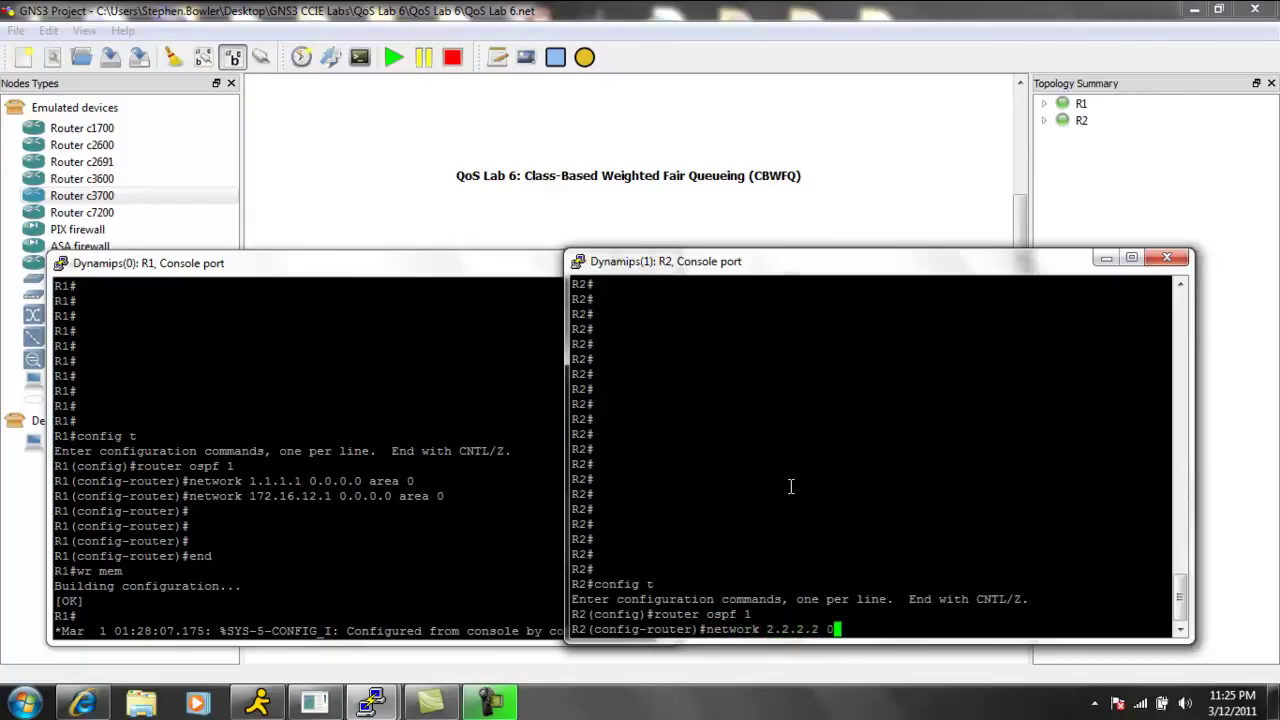
pyautogui.write('.0.0.0 area 0')
pyautogui.press('Return')
pyautogui.press('Return')
pyautogui.press('Return')
pyautogui.press('Return')
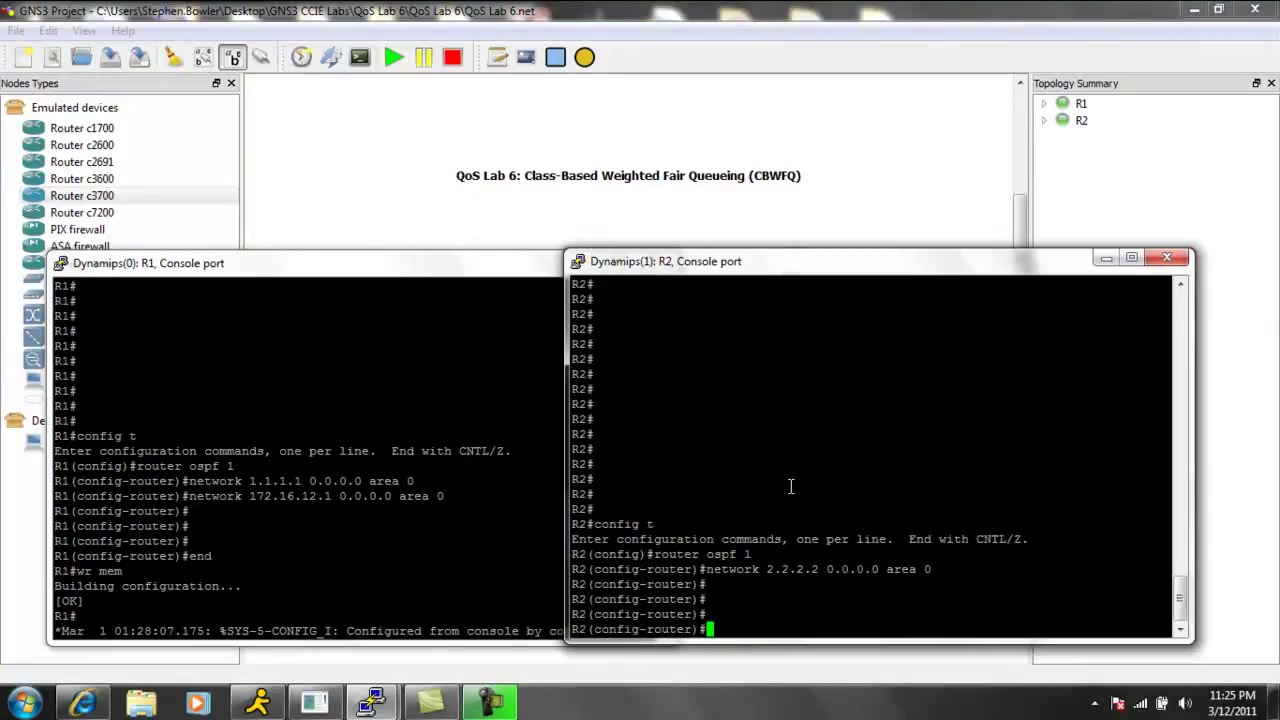
# Add network 172.16.12.2 0.0.0.0 in area 0 to R2's OSPF process and end configuration mode
pyautogui.write('network 172.16.12.')
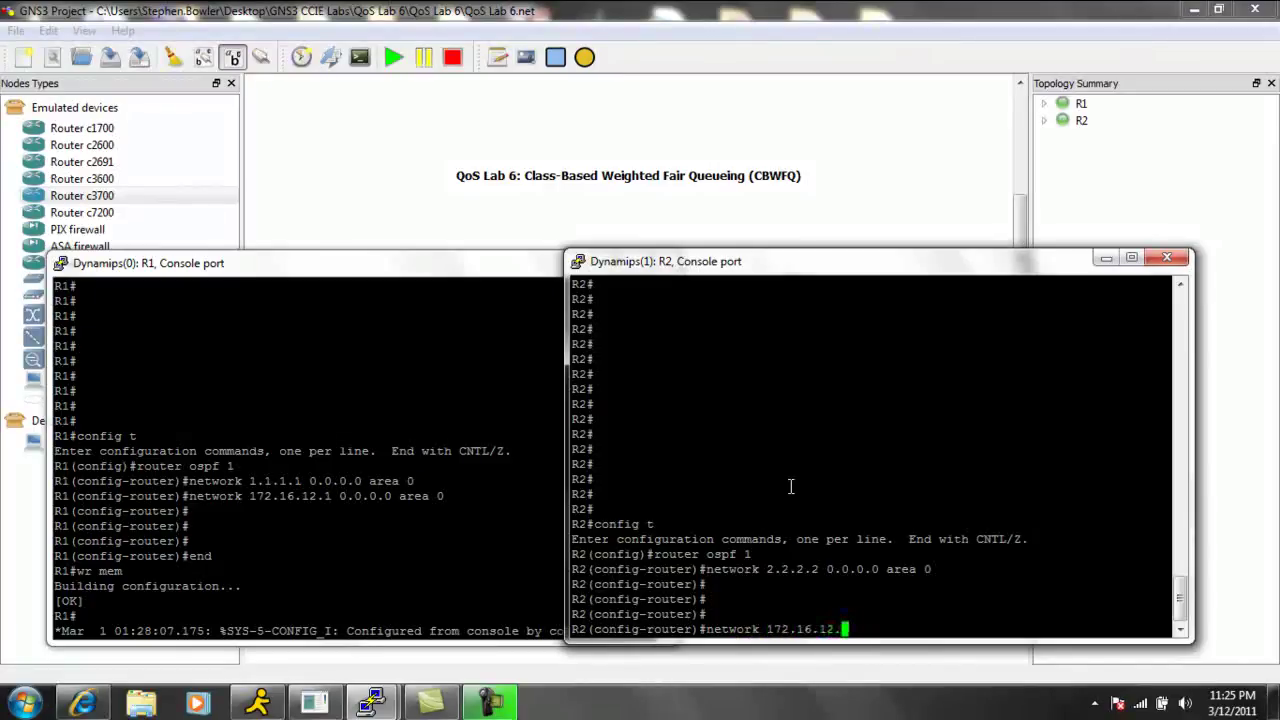
pyautogui.write('2 0.0.0.0')
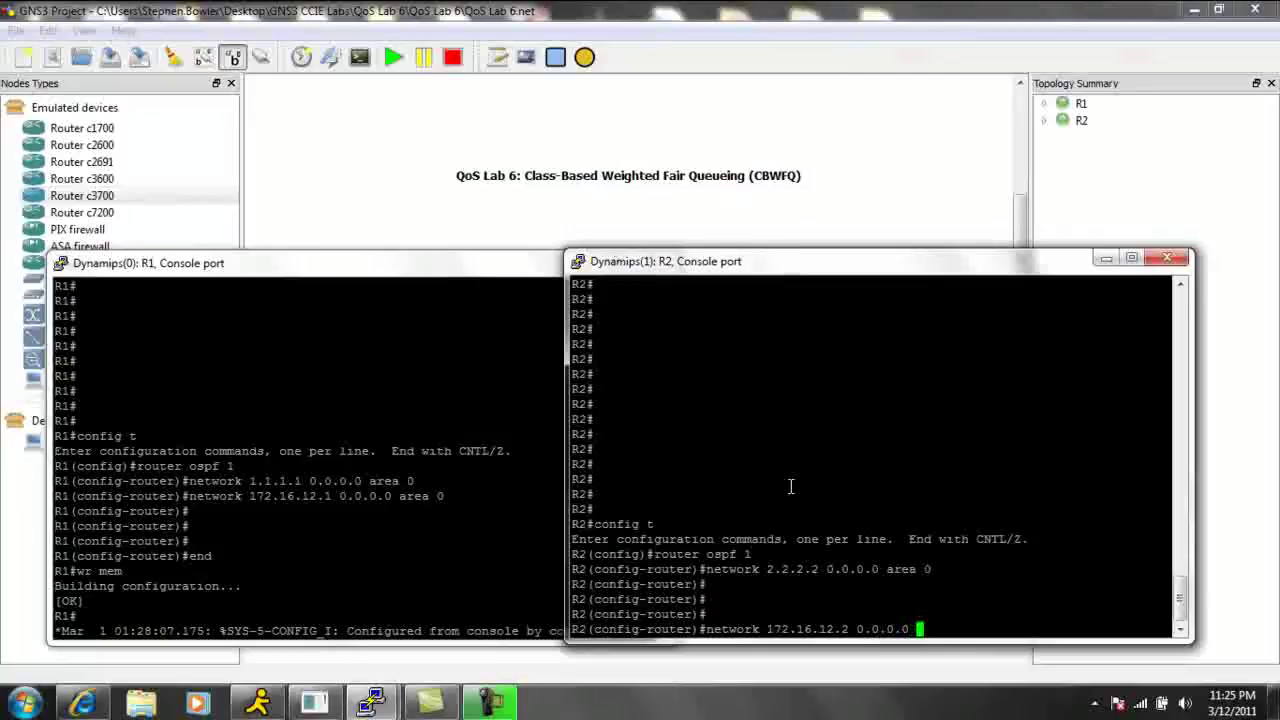
pyautogui.write(' area 0')
pyautogui.press('Return')
pyautogui.press('Return')
pyautogui.press('Return')
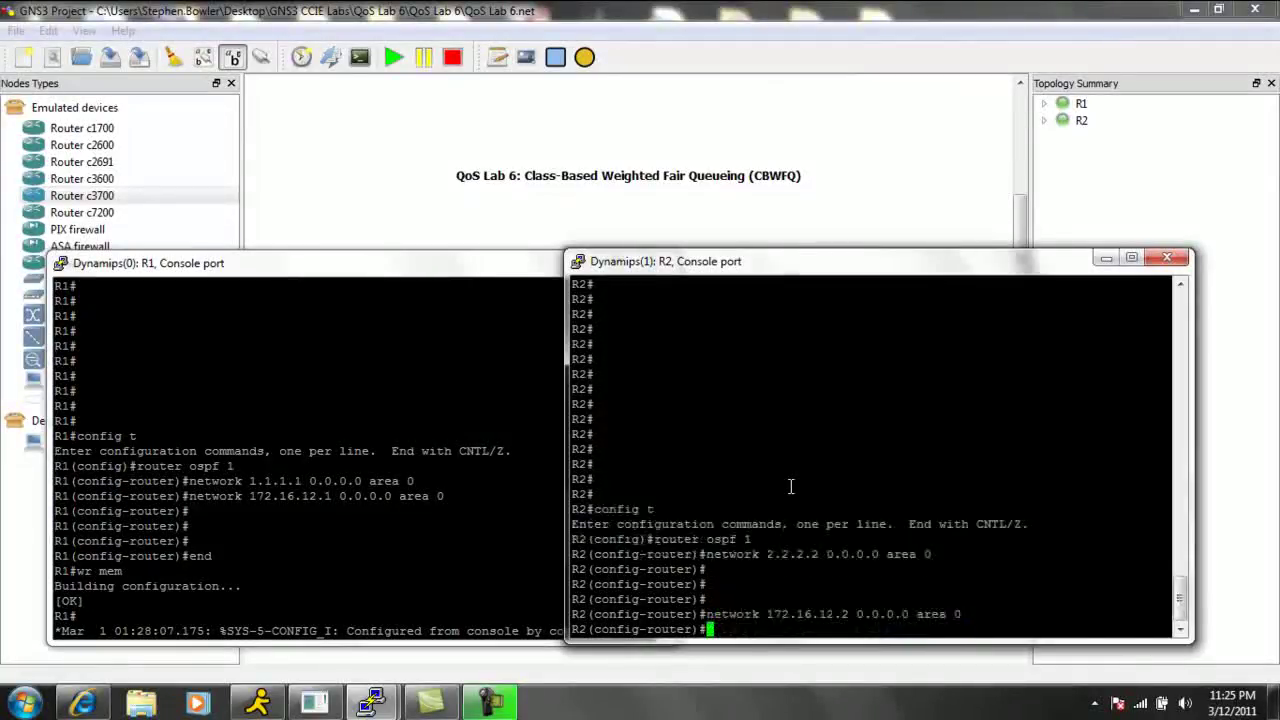
pyautogui.write('e')
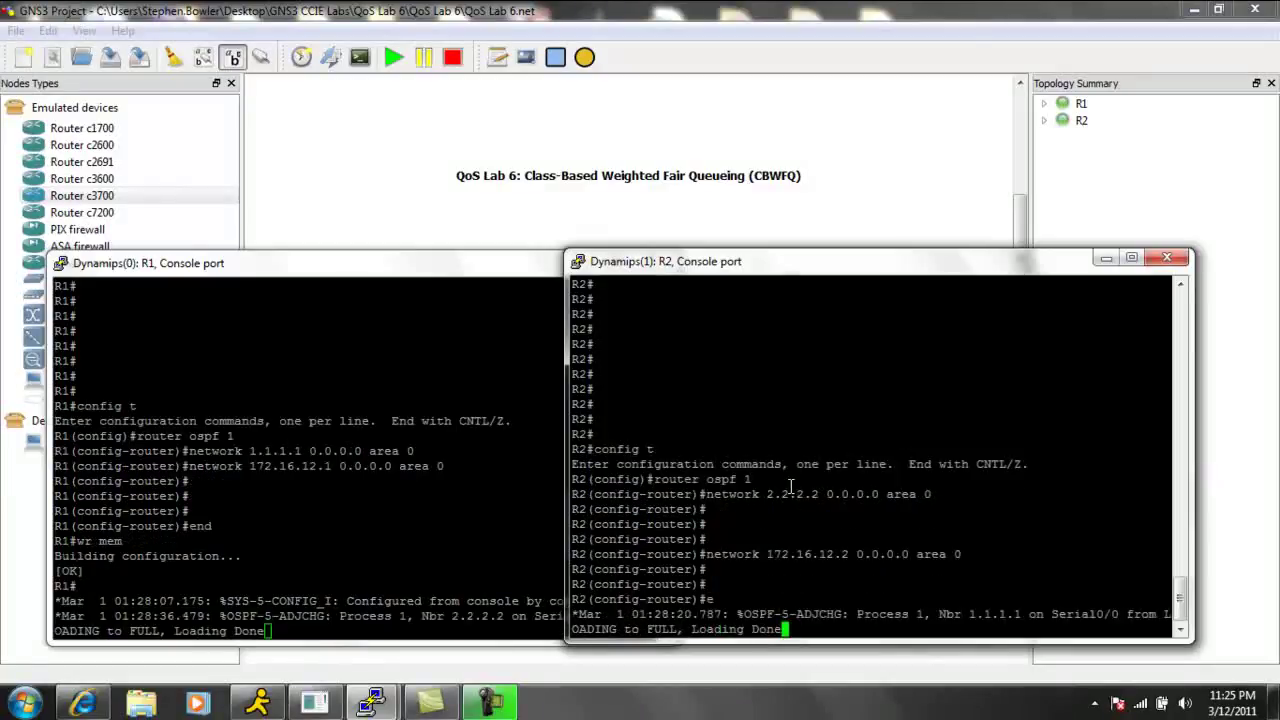
pyautogui.write('nd')
pyautogui.press('Return')
pyautogui.press('Return')
pyautogui.press('Return')
pyautogui.press('Return')
pyautogui.press('Return')
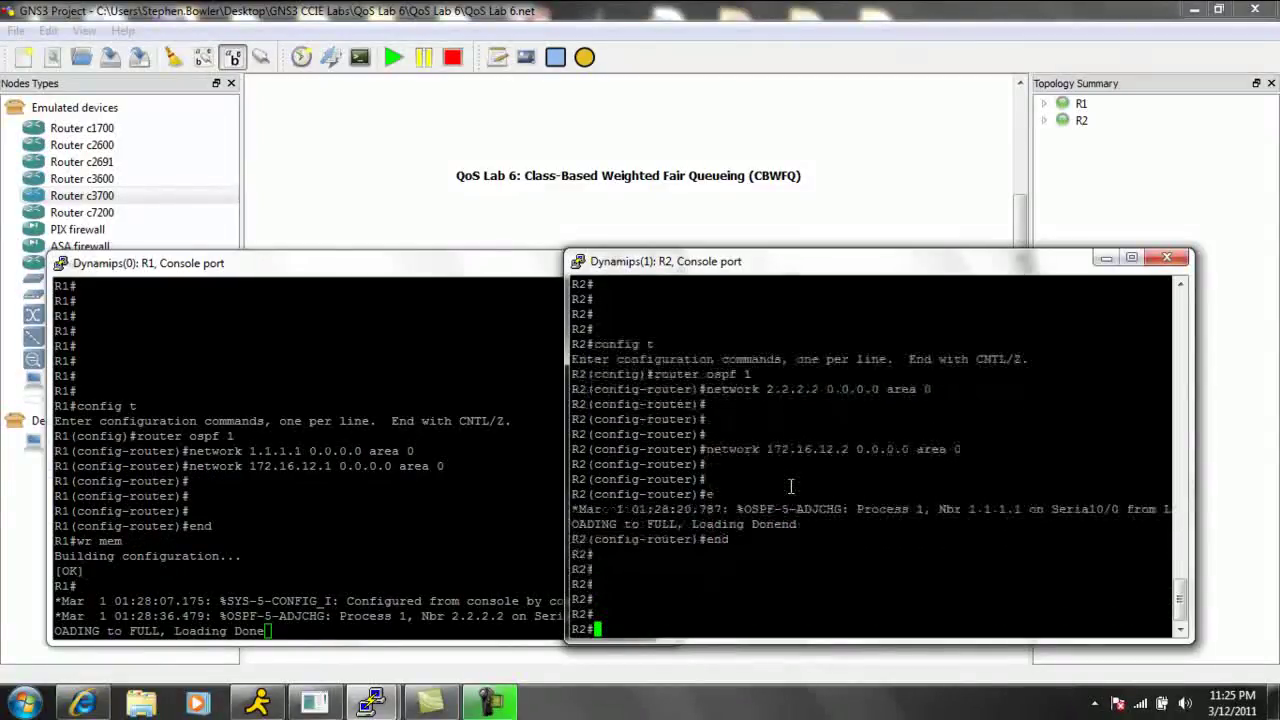
pyautogui.press('Return')
# On R1, list the OSPF neighbors with show ip ospf neighbor and check the neighbor ID
pyautogui.click(250, 616)
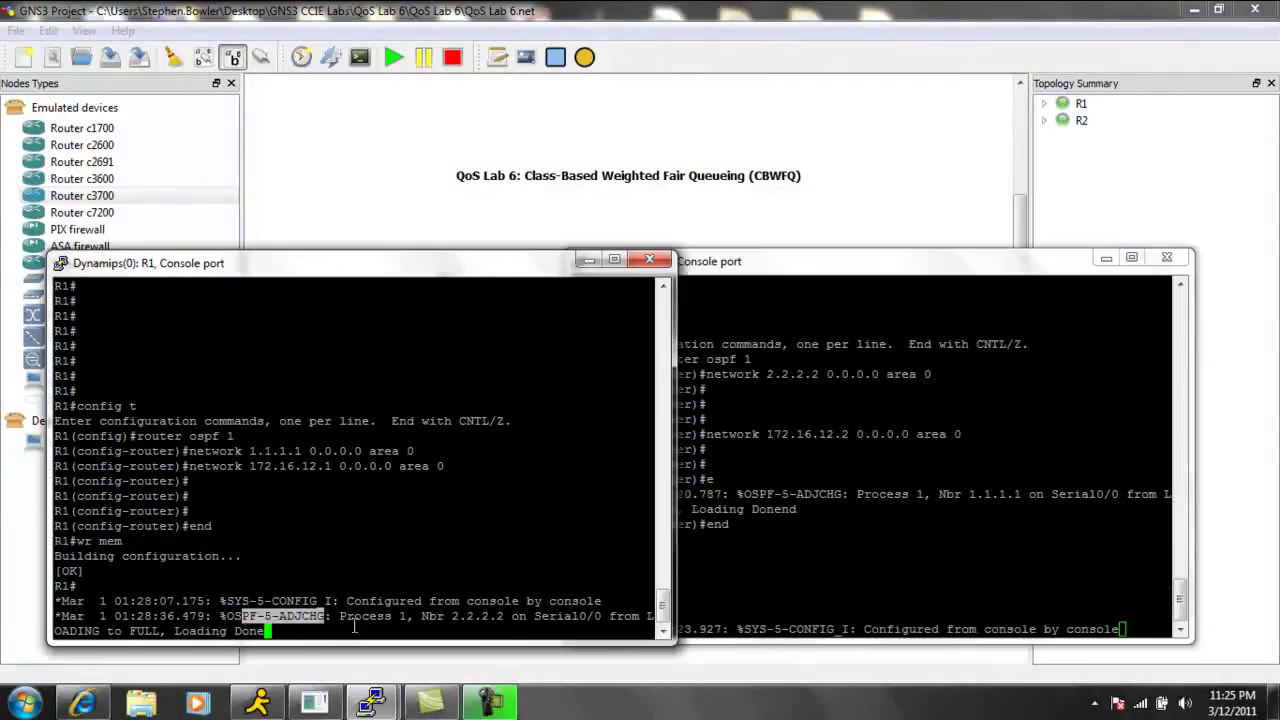
pyautogui.press('Return')
pyautogui.press('Return')
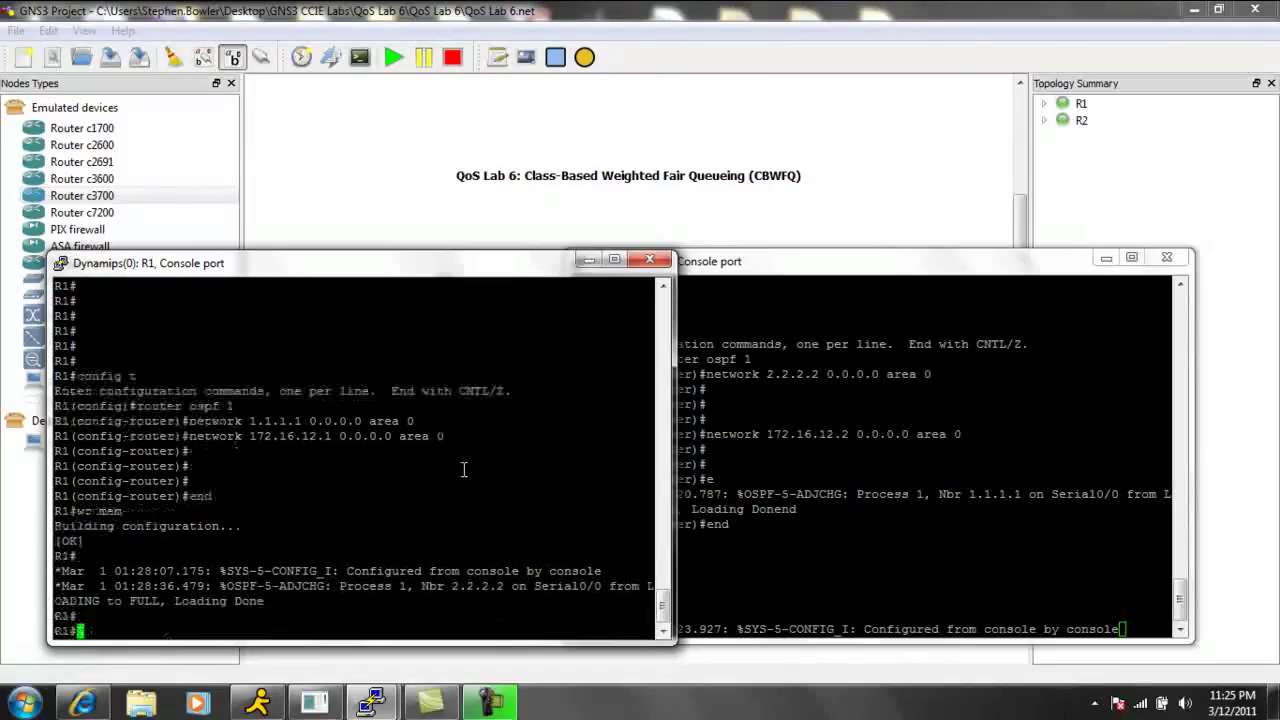
pyautogui.write('show ip os')
pyautogui.press('Tab')
pyautogui.write('ne')
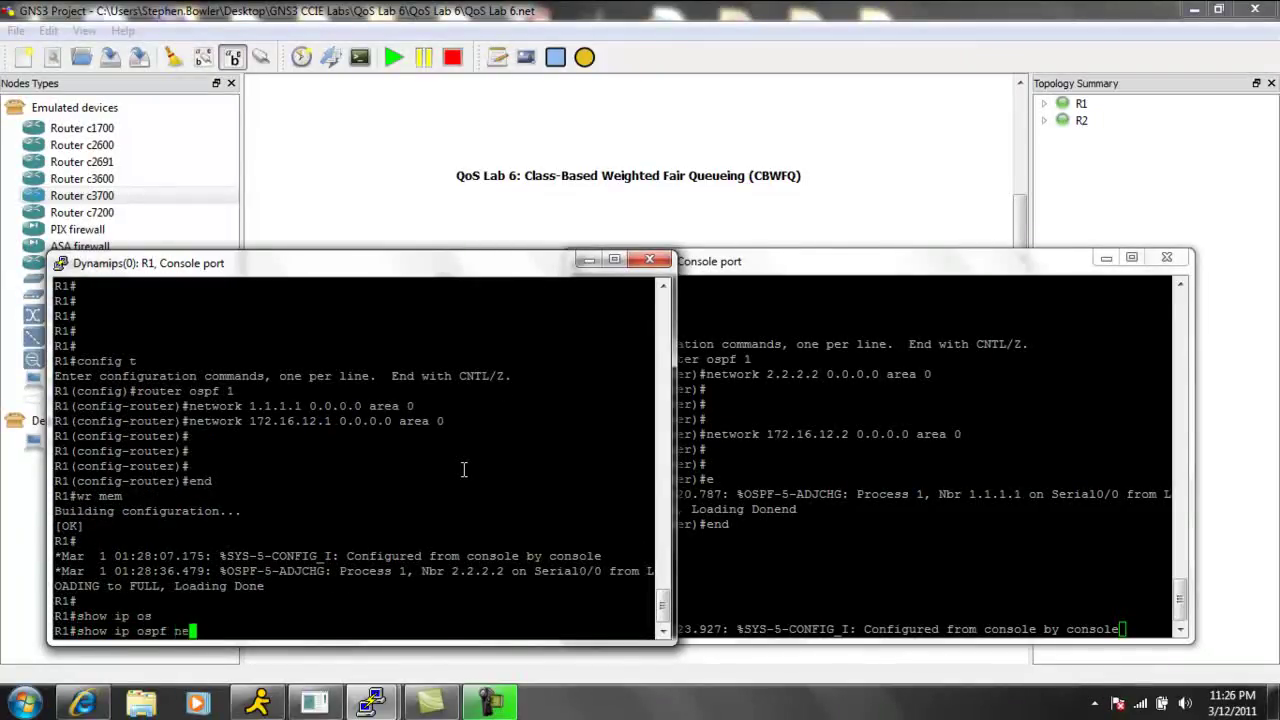
pyautogui.press('Tab')
pyautogui.press('Return')
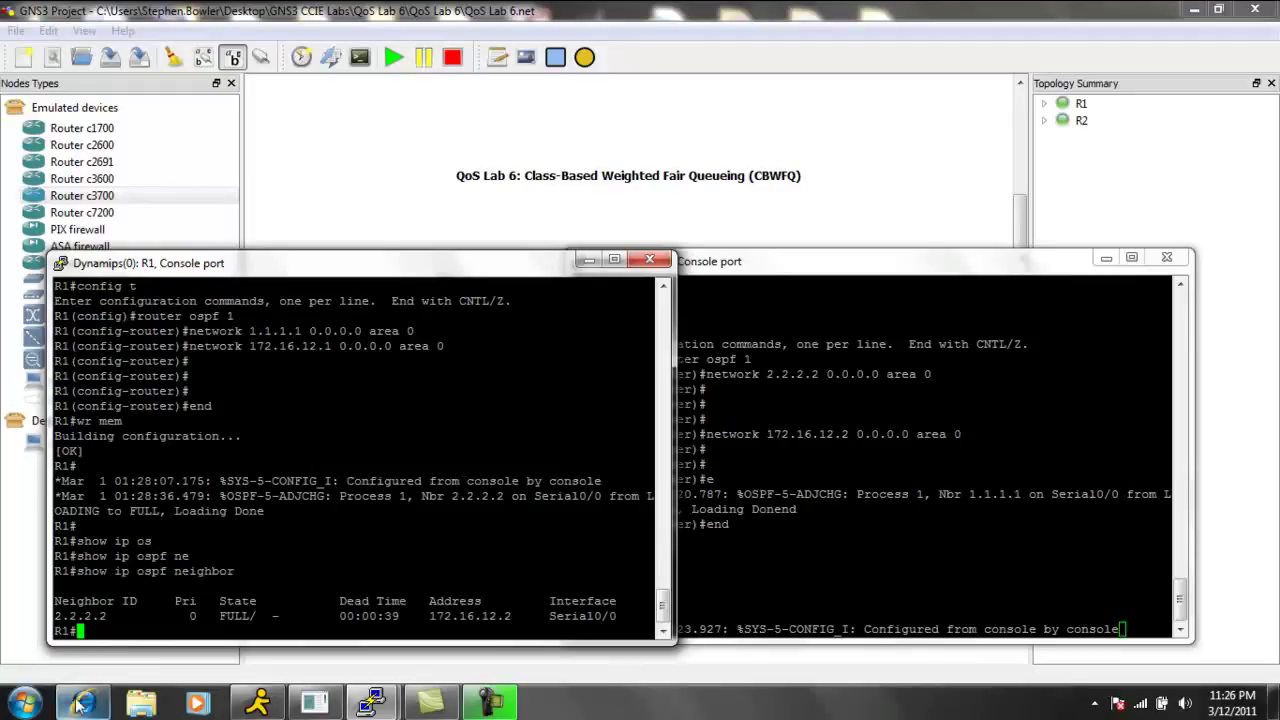
pyautogui.moveTo(56, 615); pyautogui.dragTo(104, 612)
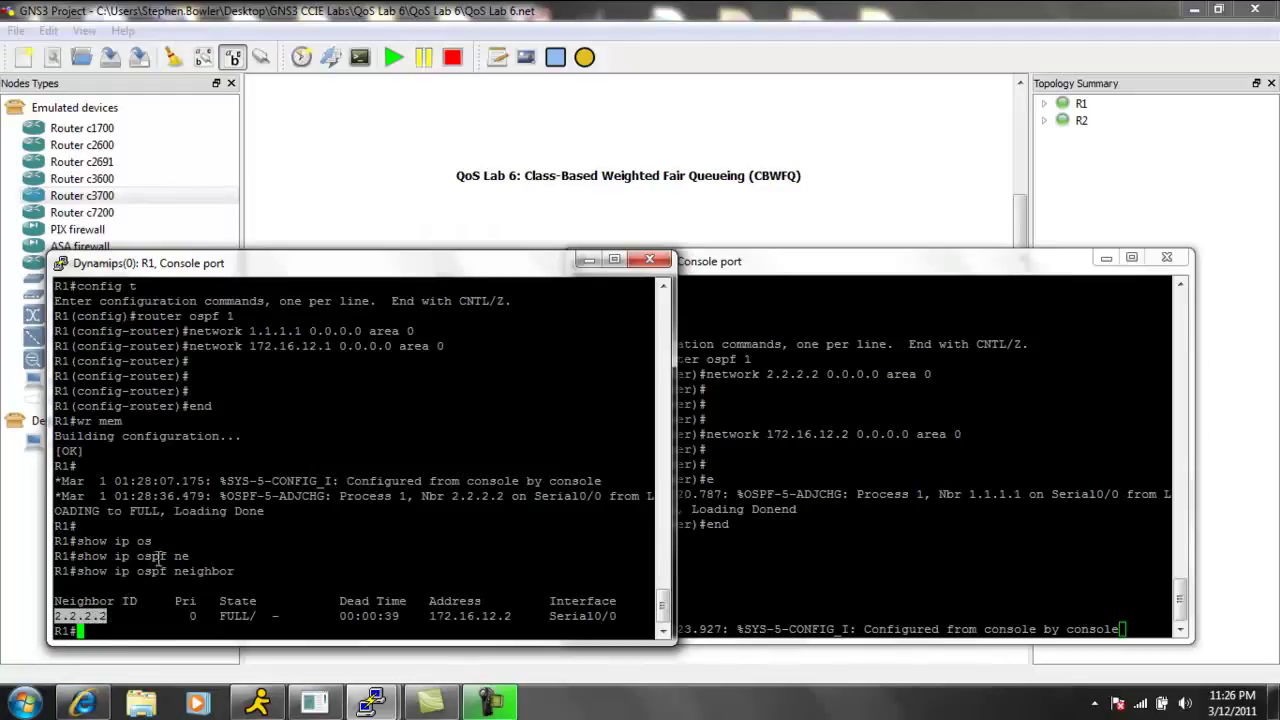
# Display R1's IP routing table and examine the OSPF-learned route to R2's loopback
pyautogui.write('show ip route')
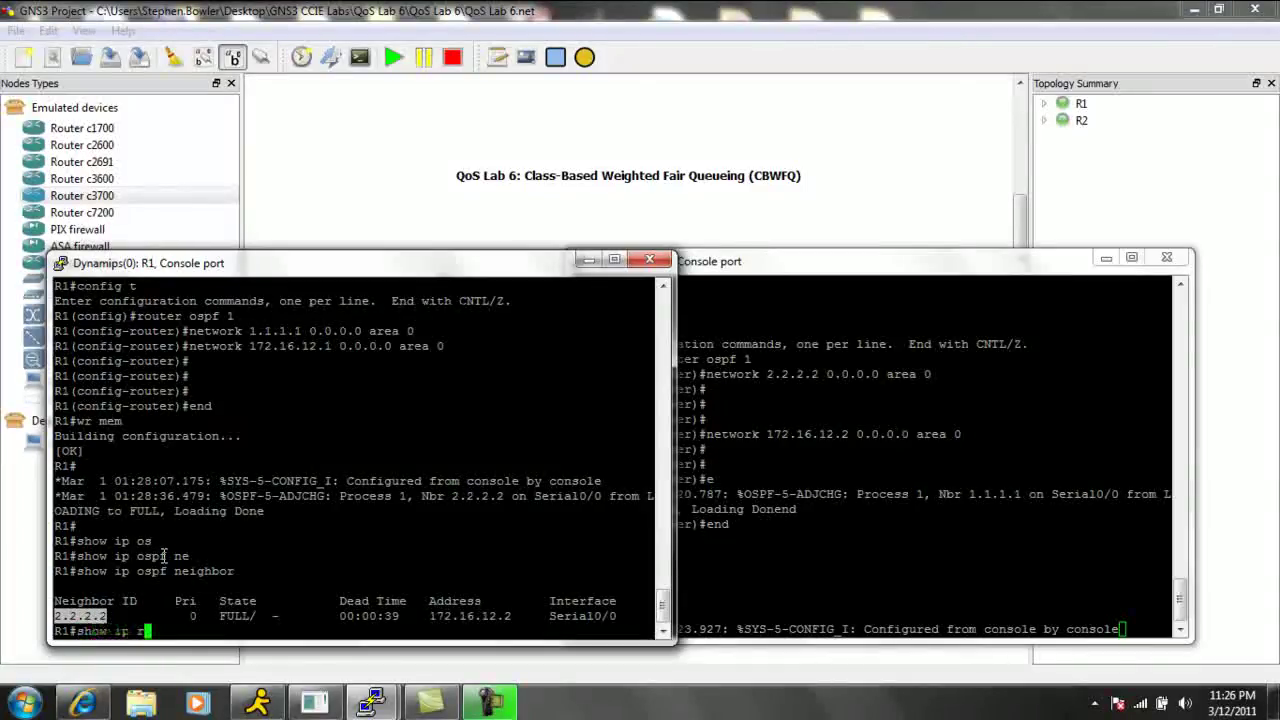
pyautogui.press('Return')
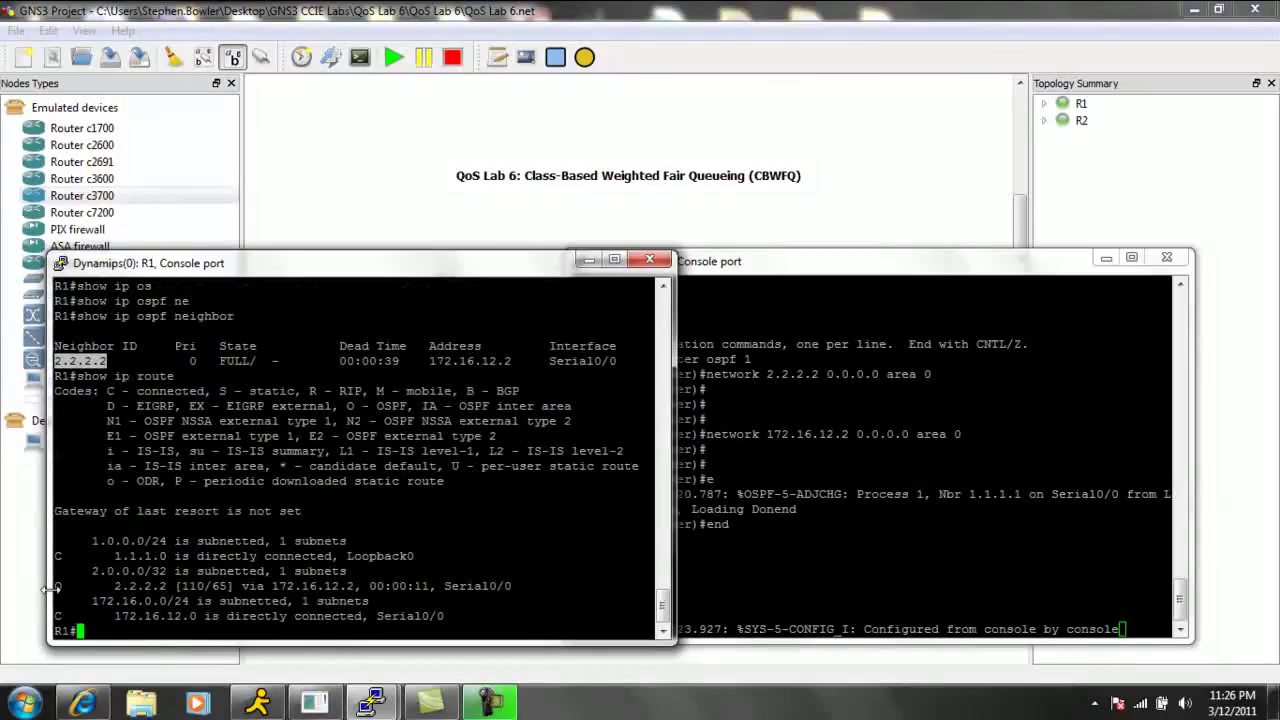
pyautogui.moveTo(48, 590); pyautogui.dragTo(245, 590)
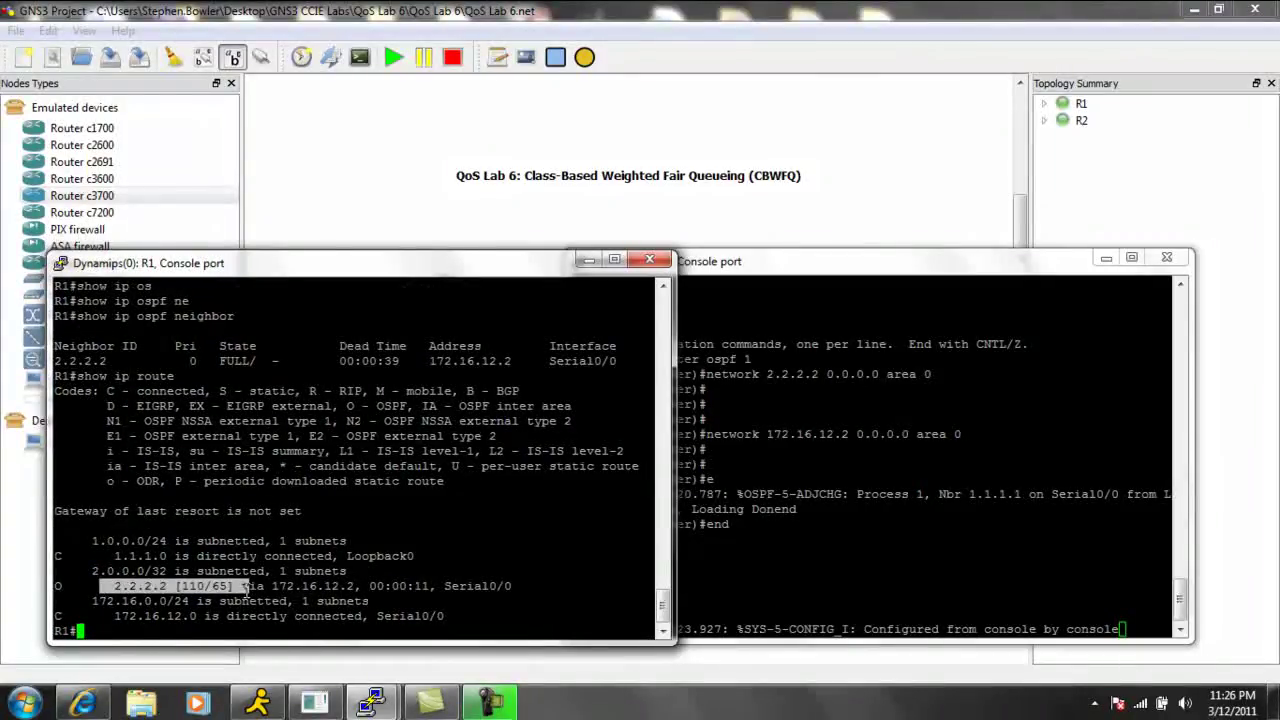
# Ping R2's loopback 2.2.2.2 from R1 using source address 1.1.1.1
pyautogui.write('ping 2.2.2.2 s')
pyautogui.write('ou')
pyautogui.press('Tab')
pyautogui.write('1.1.1.1')
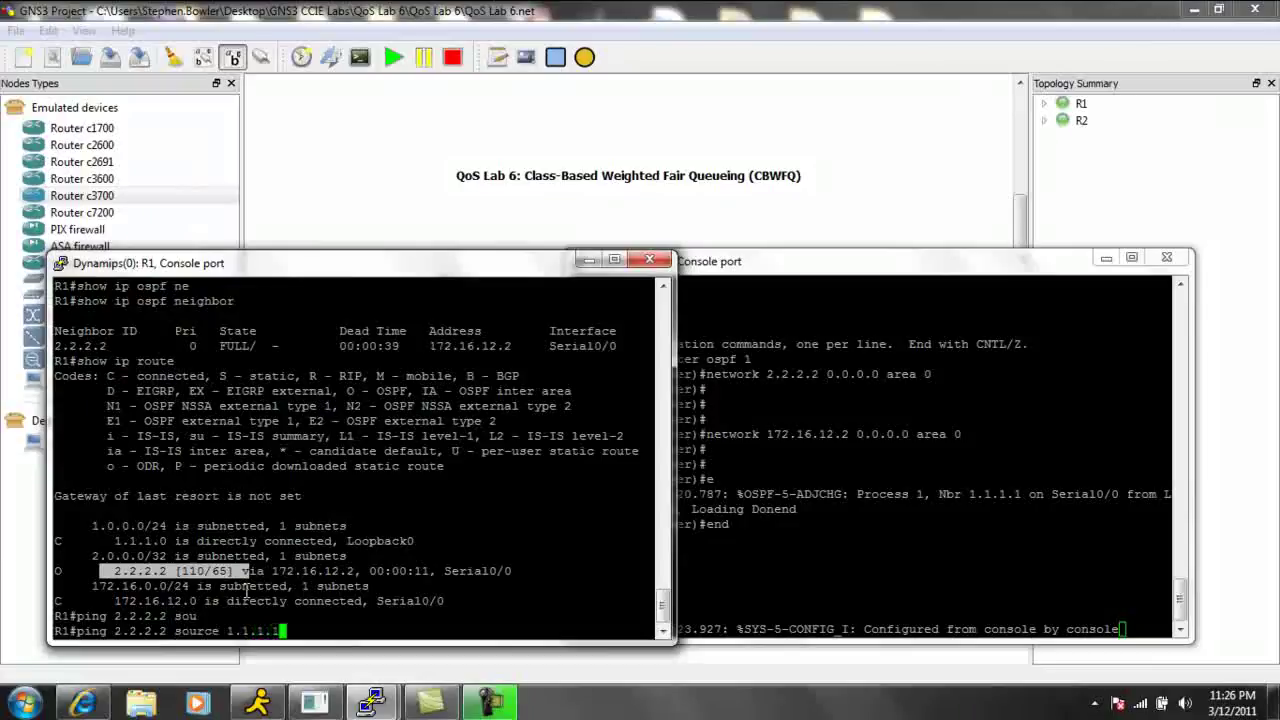
pyautogui.press('Return')
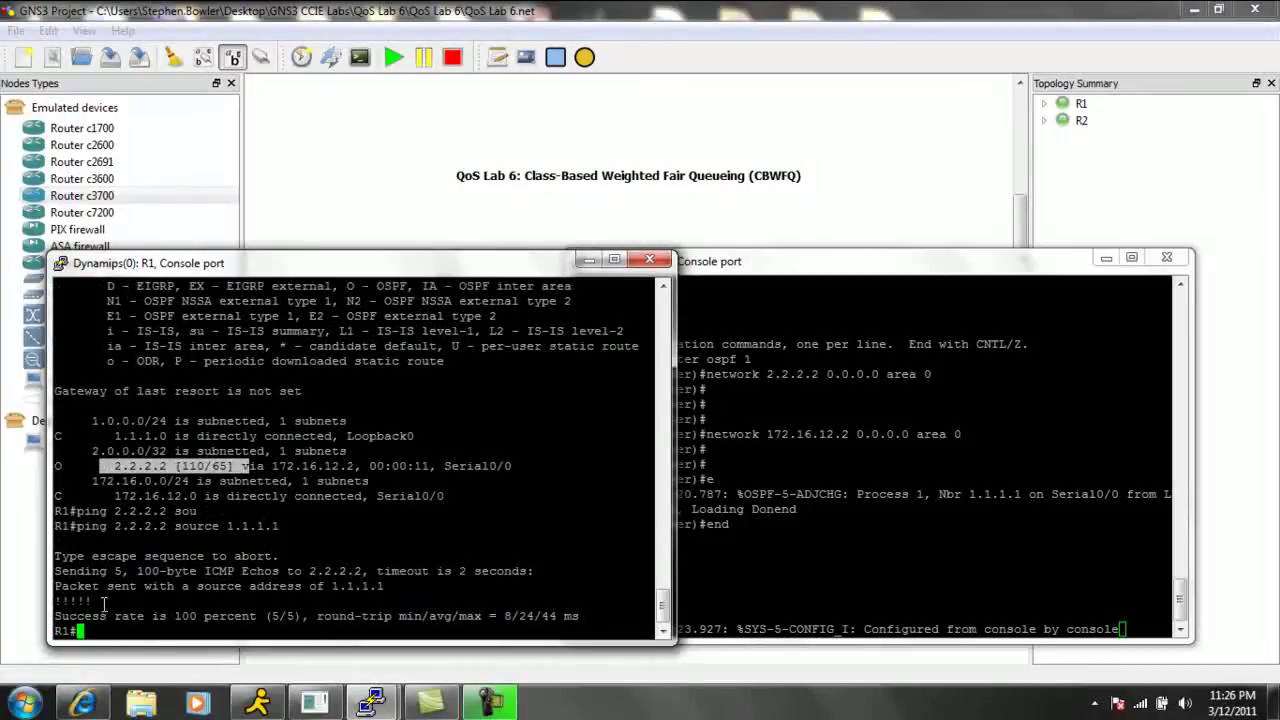